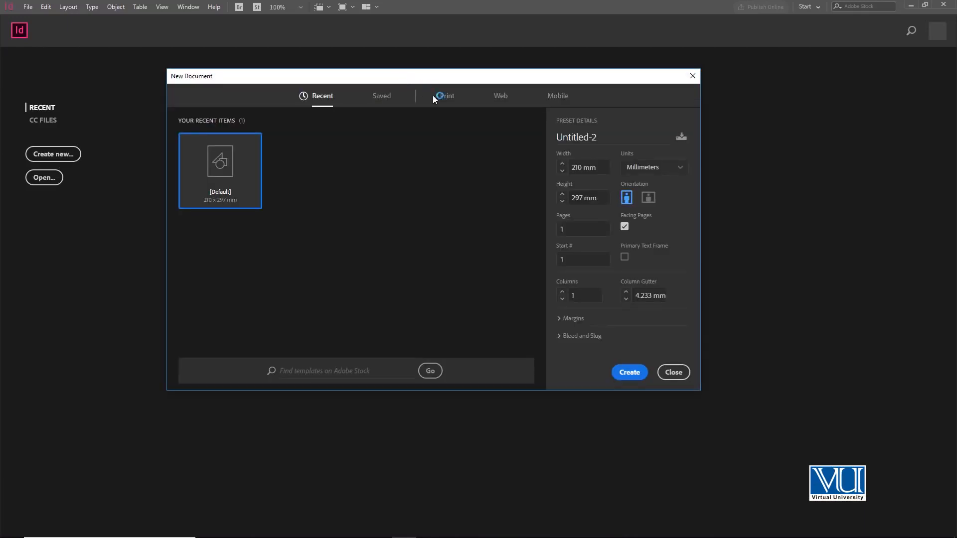
# Set the new document's units to inches and create the one-page portrait document.
pyautogui.click(654, 171)
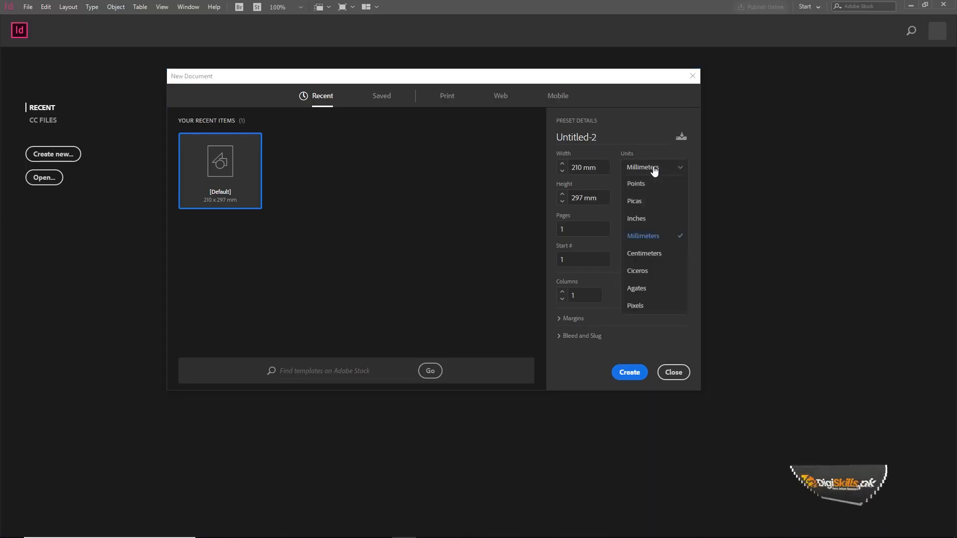
pyautogui.click(661, 215)
pyautogui.moveTo(600, 84); pyautogui.dragTo(639, 76)
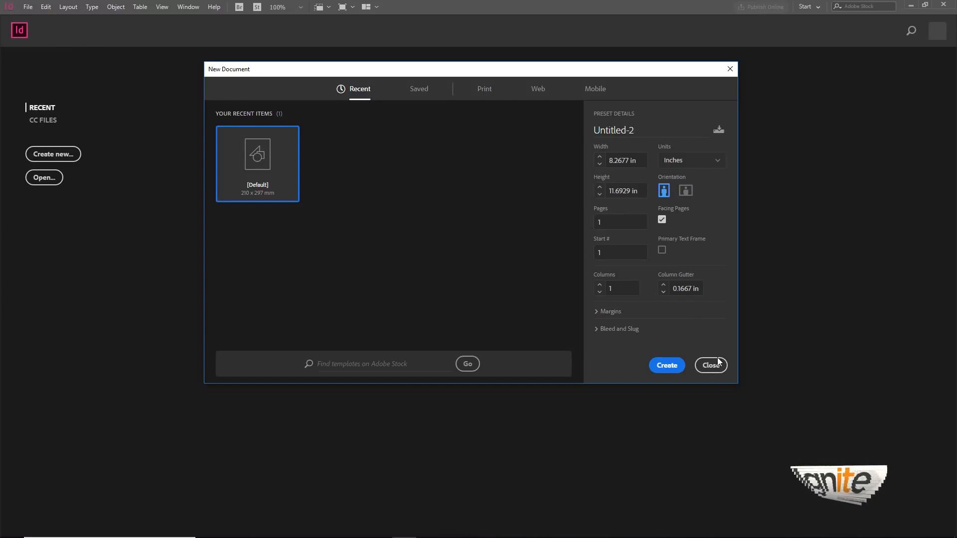
pyautogui.click(667, 367)
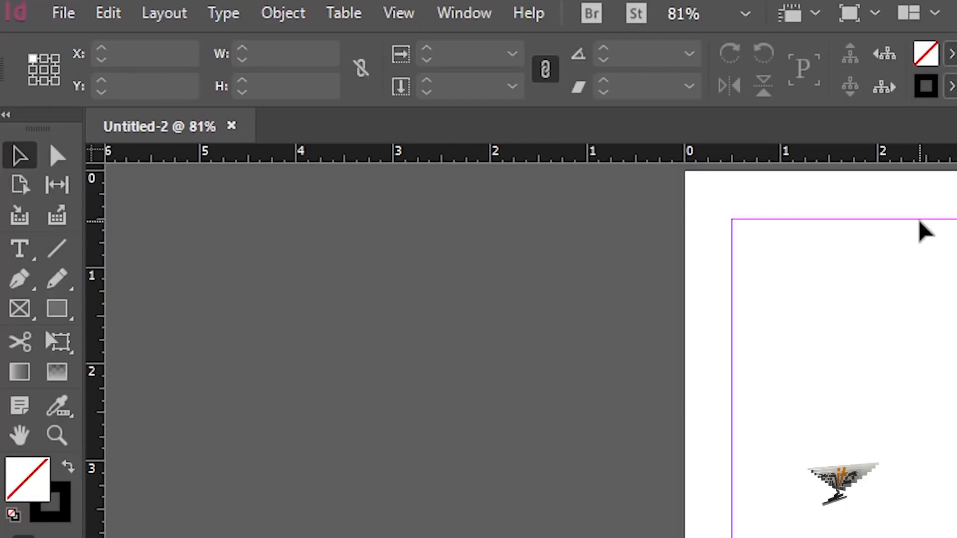
pyautogui.click(59, 14)
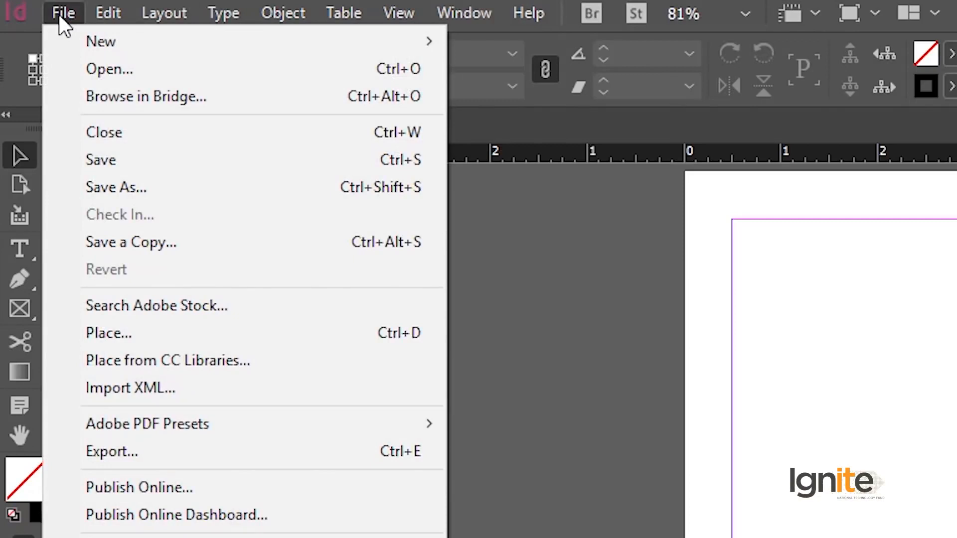
pyautogui.click(62, 15)
pyautogui.click(112, 25)
pyautogui.click(114, 25)
pyautogui.click(152, 15)
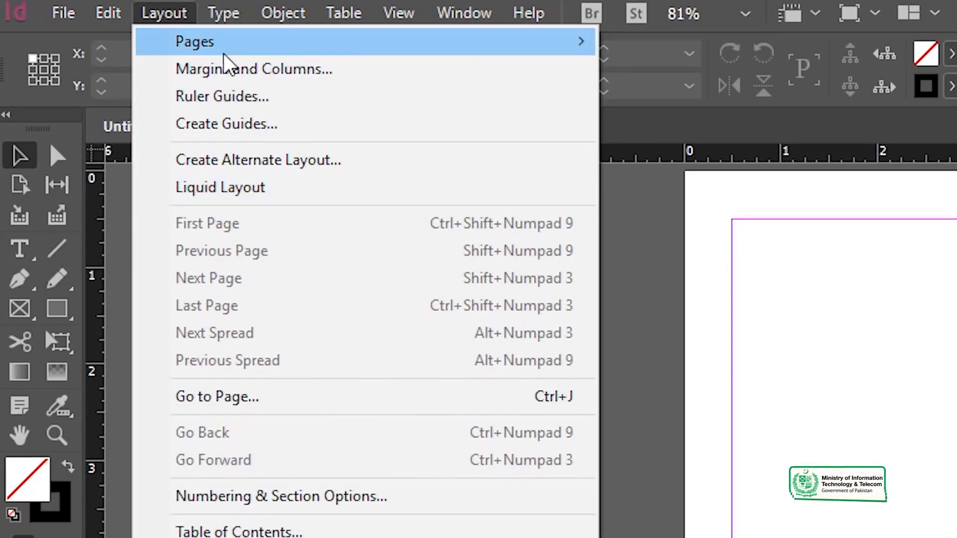
pyautogui.moveTo(215, 53)
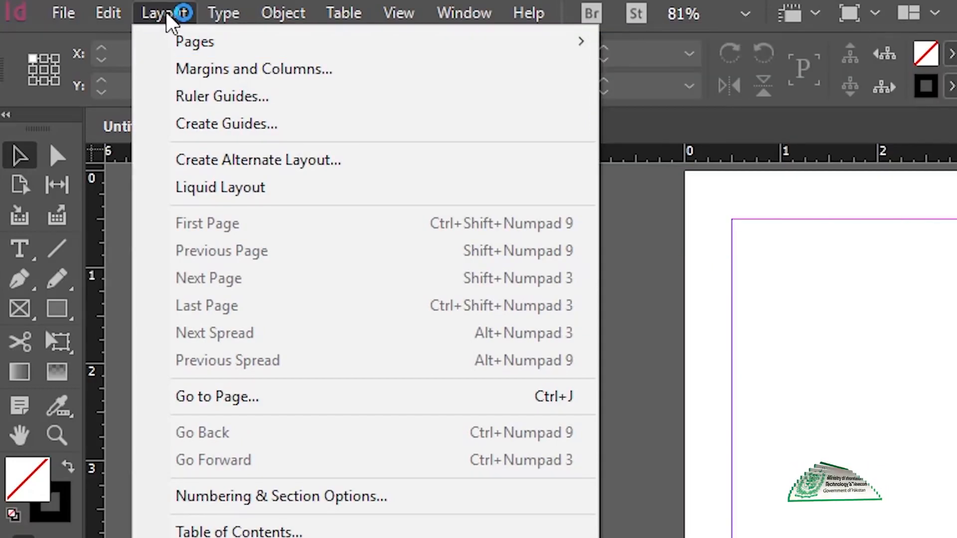
pyautogui.moveTo(229, 18)
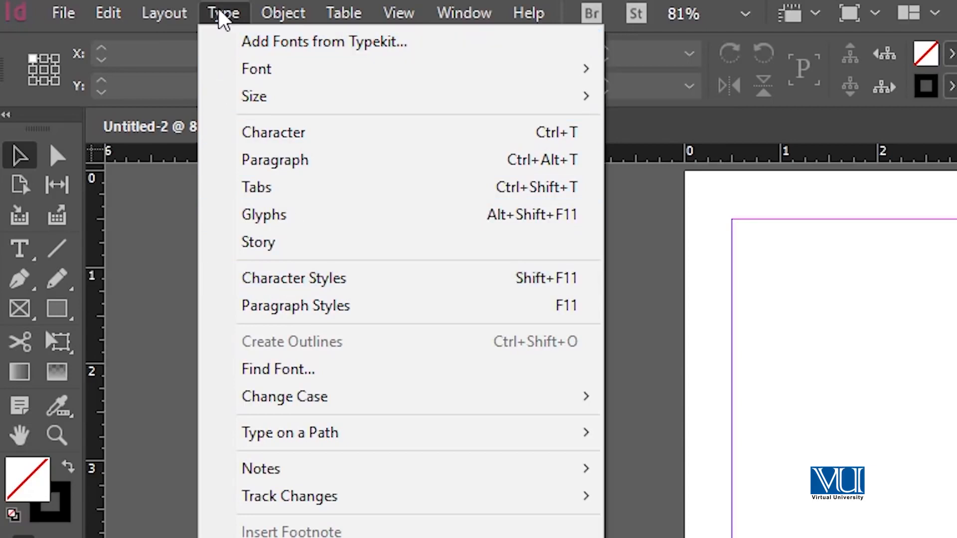
pyautogui.moveTo(271, 14)
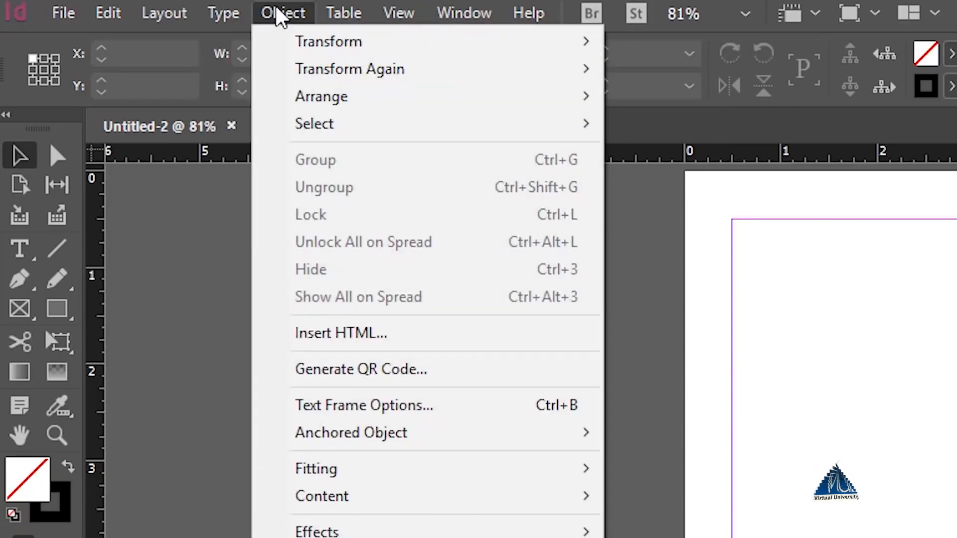
pyautogui.moveTo(338, 12)
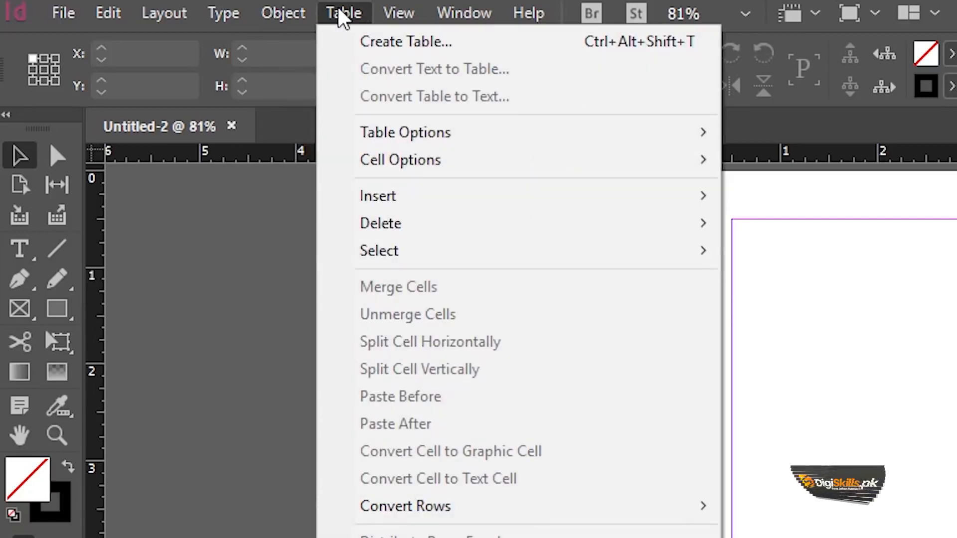
pyautogui.moveTo(406, 19)
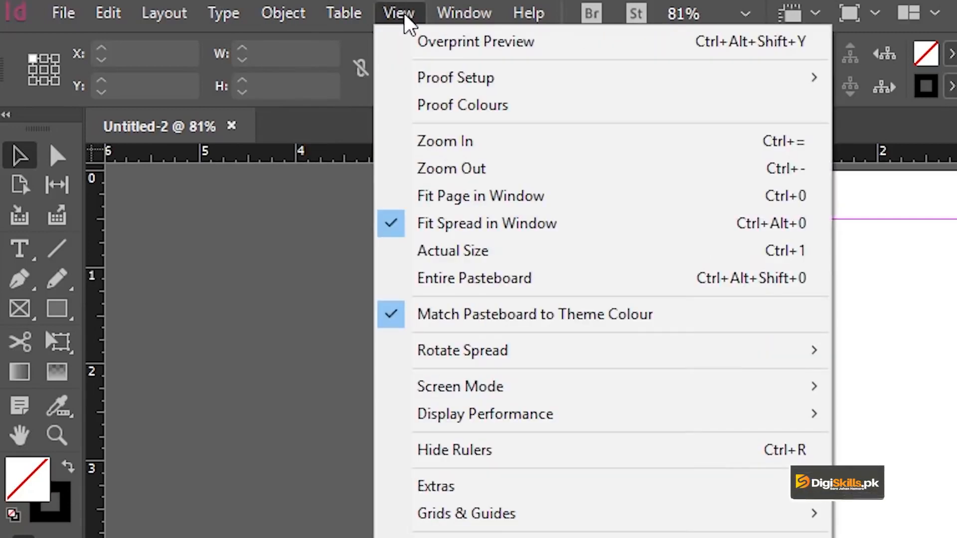
pyautogui.moveTo(461, 19)
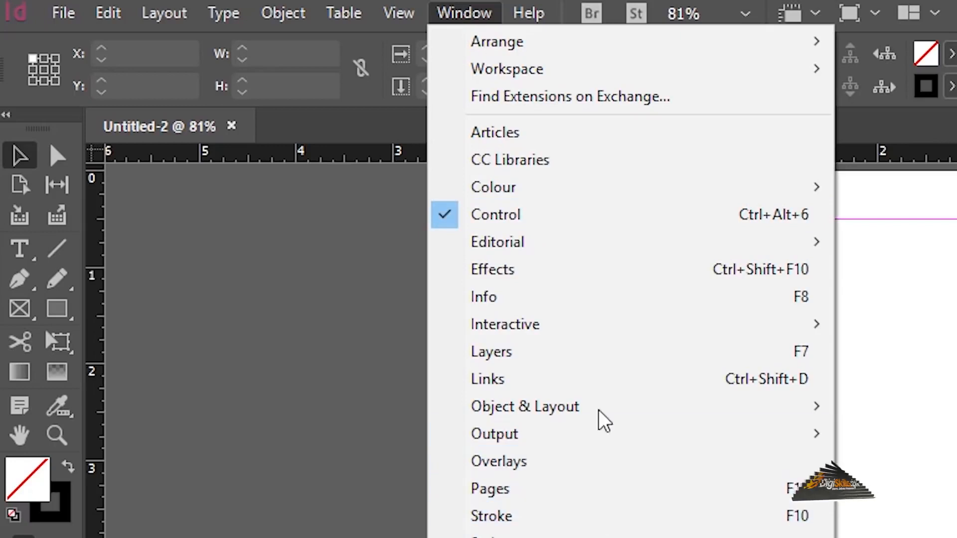
pyautogui.moveTo(552, 421)
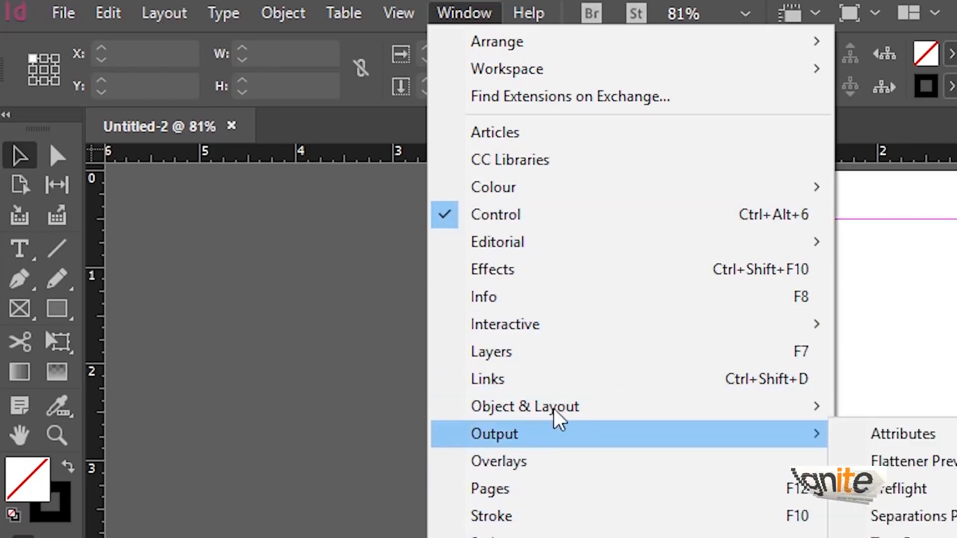
pyautogui.click(486, 17)
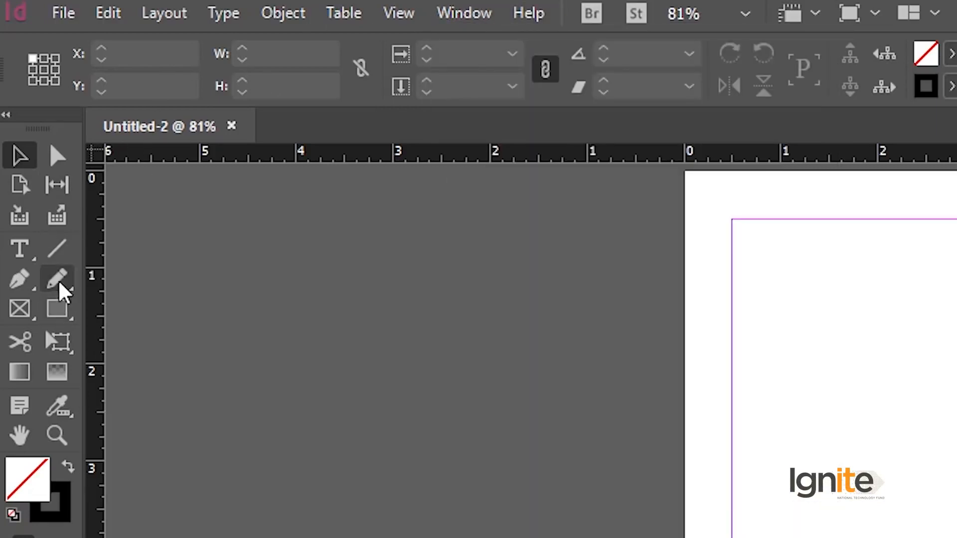
# Draw a square about 2.24 in wide near the middle of the page and return to the Selection tool.
pyautogui.click(57, 309)
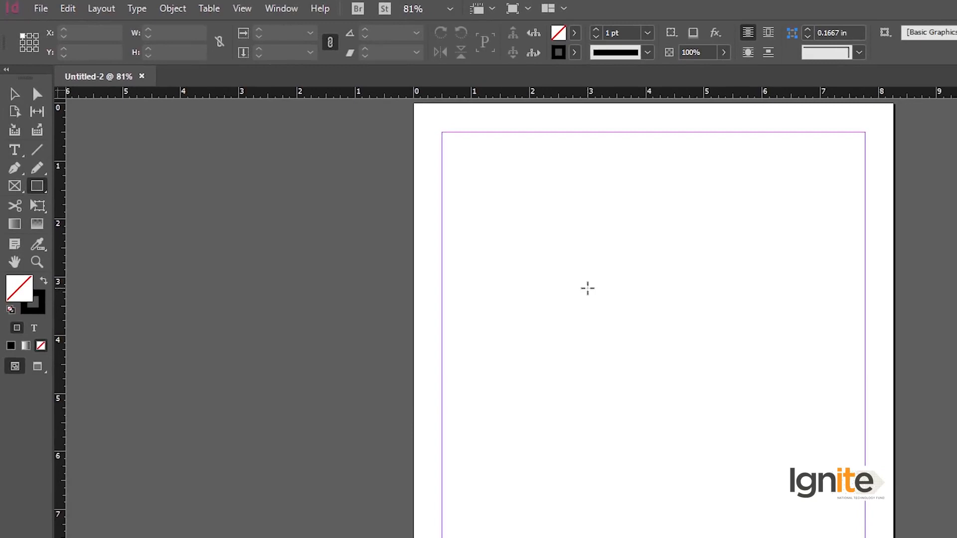
pyautogui.moveTo(588, 288)
pyautogui.mouseDown()
pyautogui.moveTo(703, 372)
pyautogui.moveTo(716, 419)
pyautogui.mouseUp()
pyautogui.press('c')
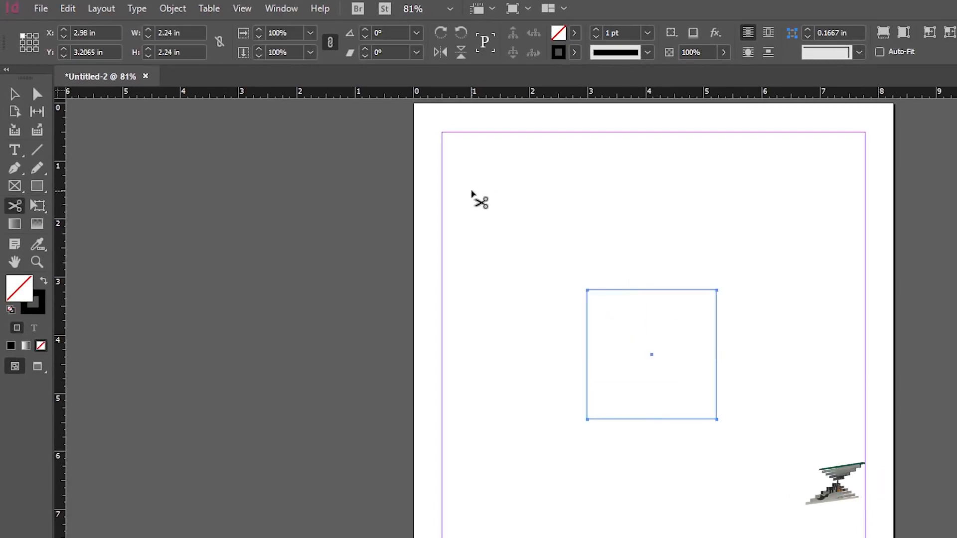
pyautogui.press('v')
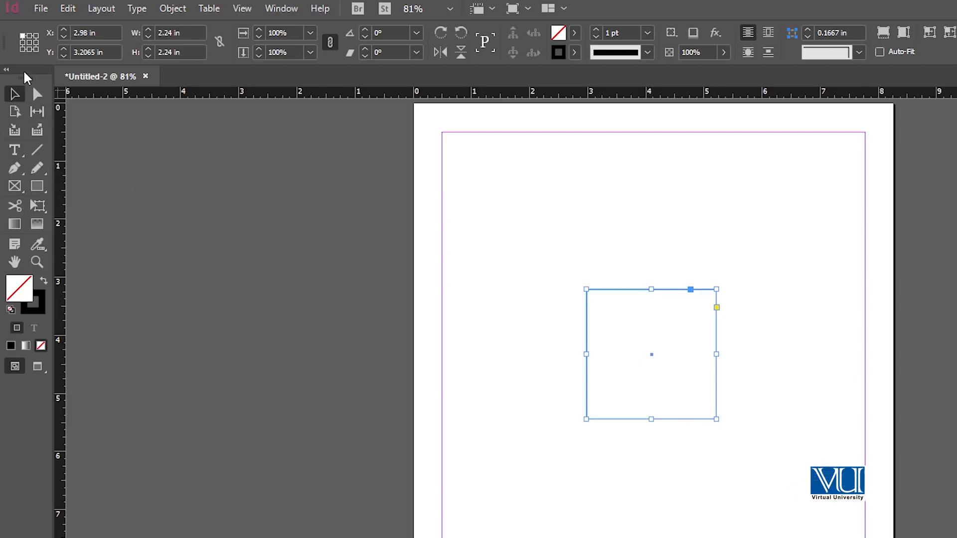
# Undock the toolbox so that it floats over the workspace.
pyautogui.moveTo(26, 75); pyautogui.dragTo(18, 114)
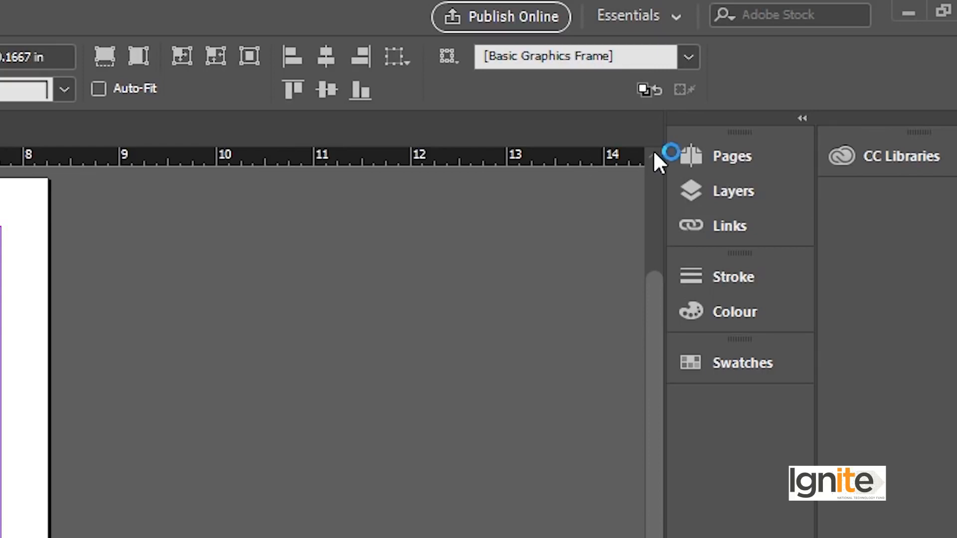
# Examine the layer, link, stroke, colour and swatch settings, and leave the document's page list displayed.
pyautogui.click(749, 153)
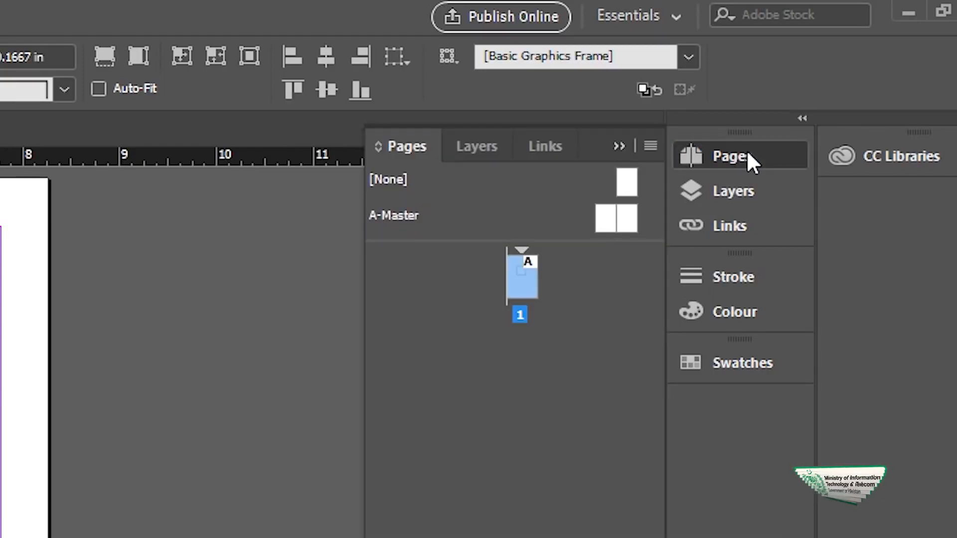
pyautogui.click(748, 154)
pyautogui.click(746, 191)
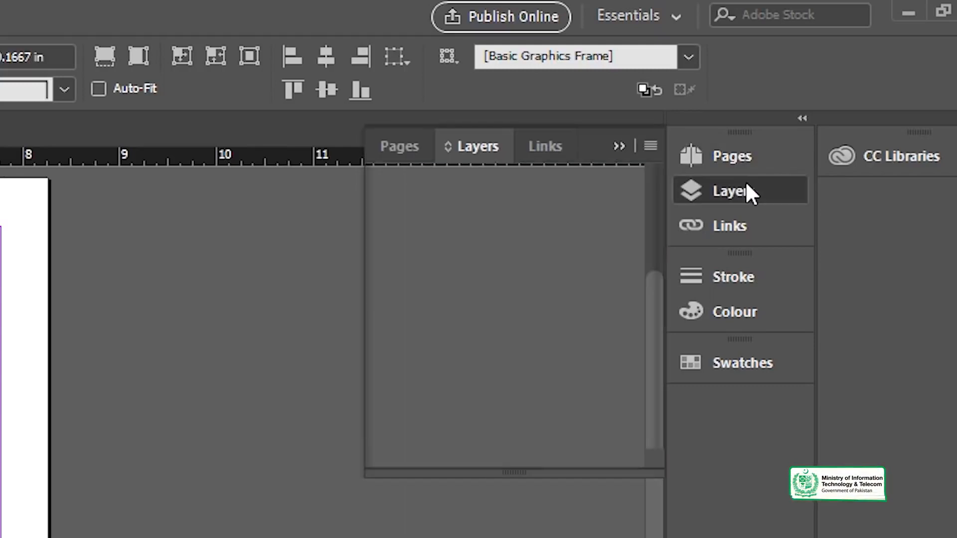
pyautogui.click(747, 228)
pyautogui.click(745, 226)
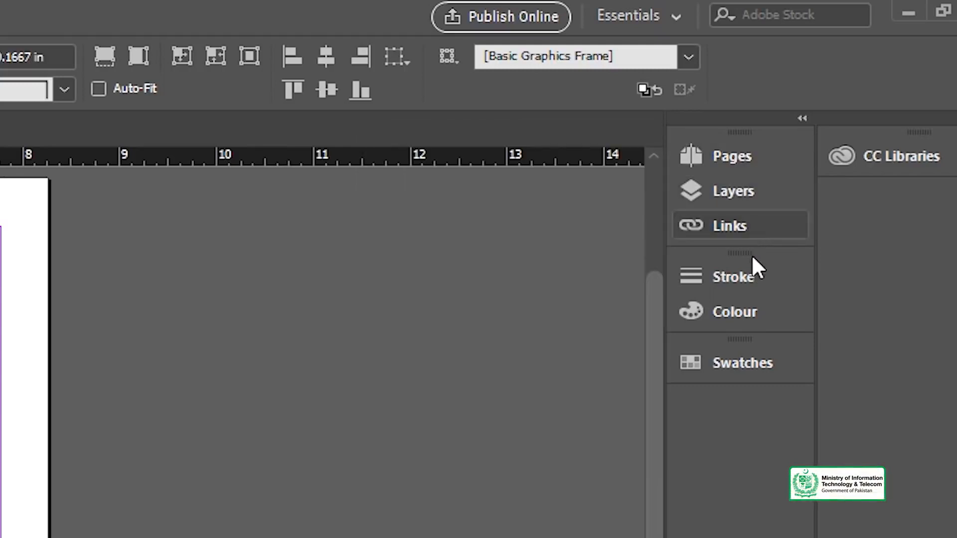
pyautogui.click(756, 273)
pyautogui.click(756, 272)
pyautogui.click(763, 311)
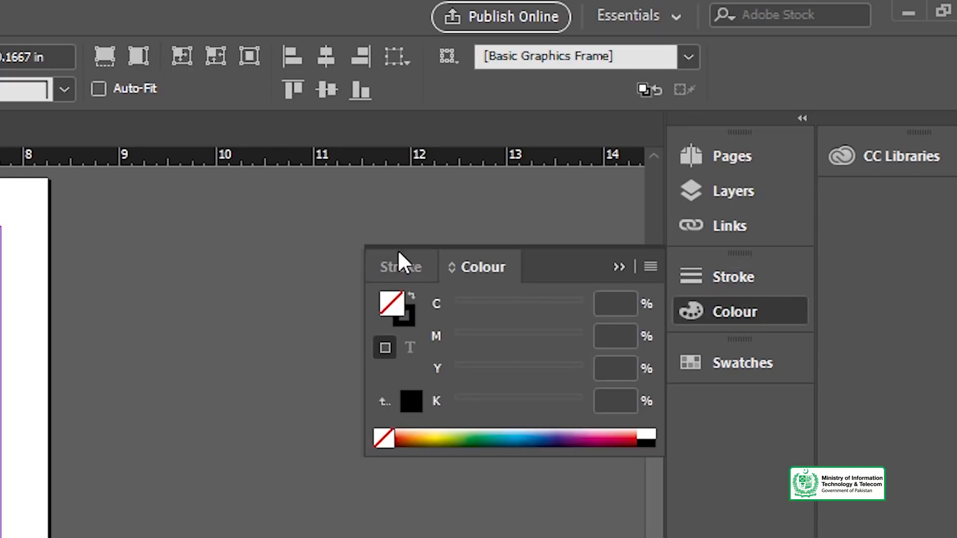
pyautogui.click(402, 264)
pyautogui.click(472, 267)
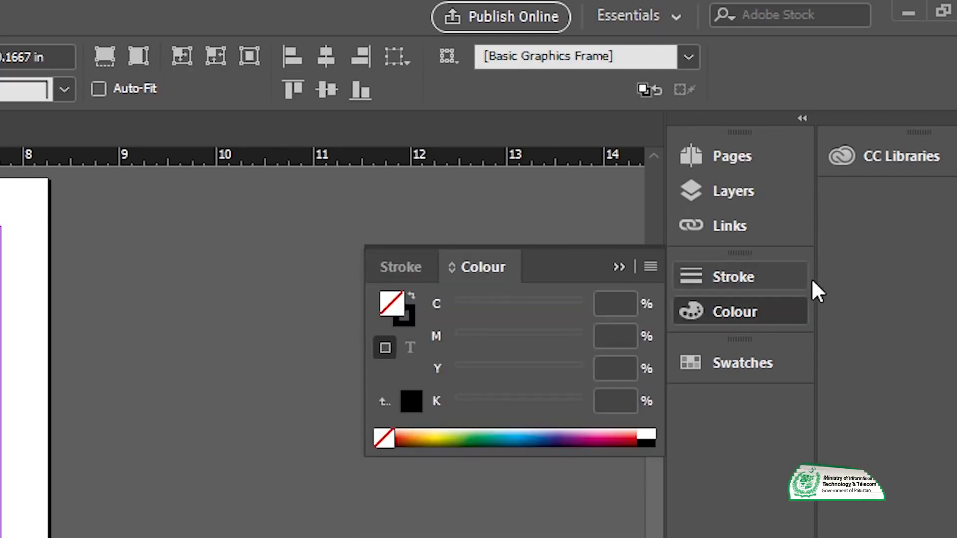
pyautogui.click(751, 313)
pyautogui.click(758, 362)
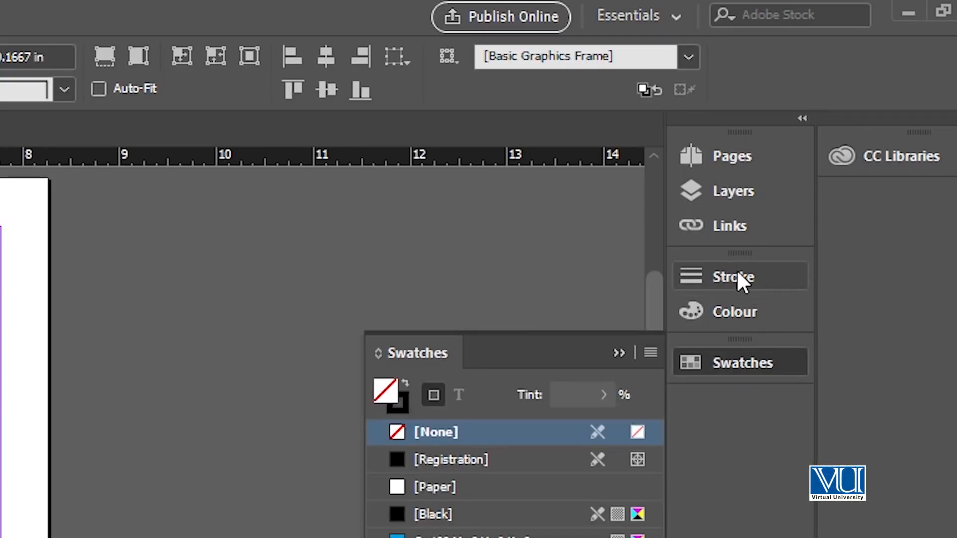
pyautogui.click(727, 362)
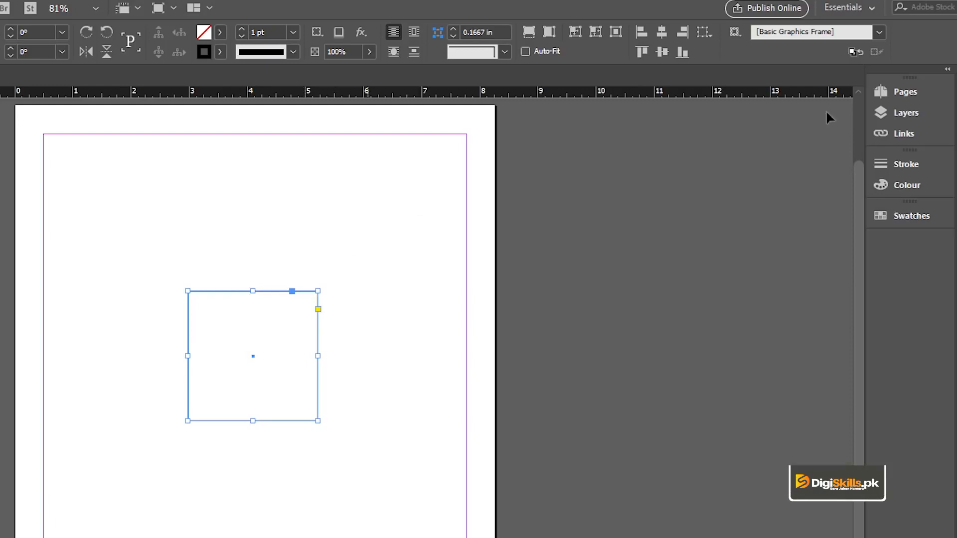
pyautogui.click(906, 92)
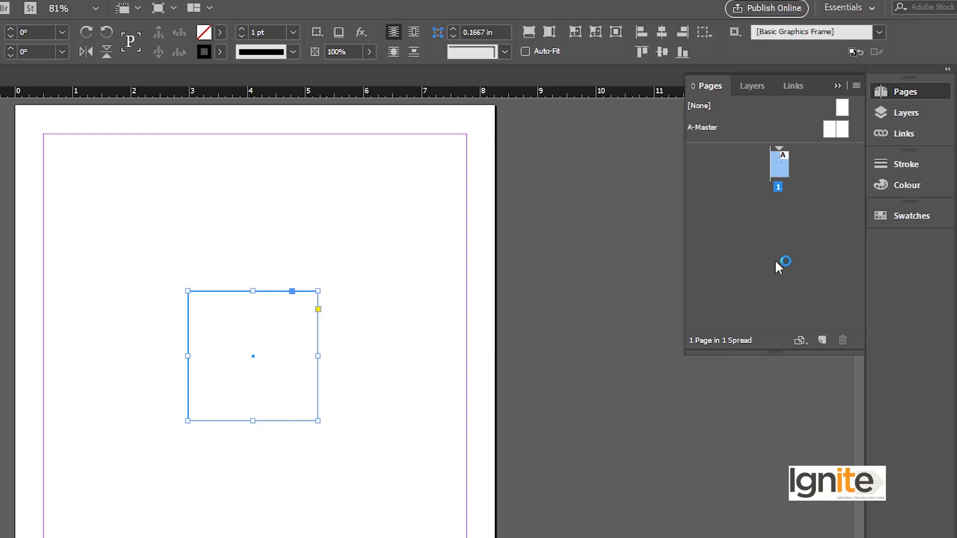
# Delete the square from the page.
pyautogui.click(376, 265)
pyautogui.click(319, 375)
pyautogui.press('Delete')
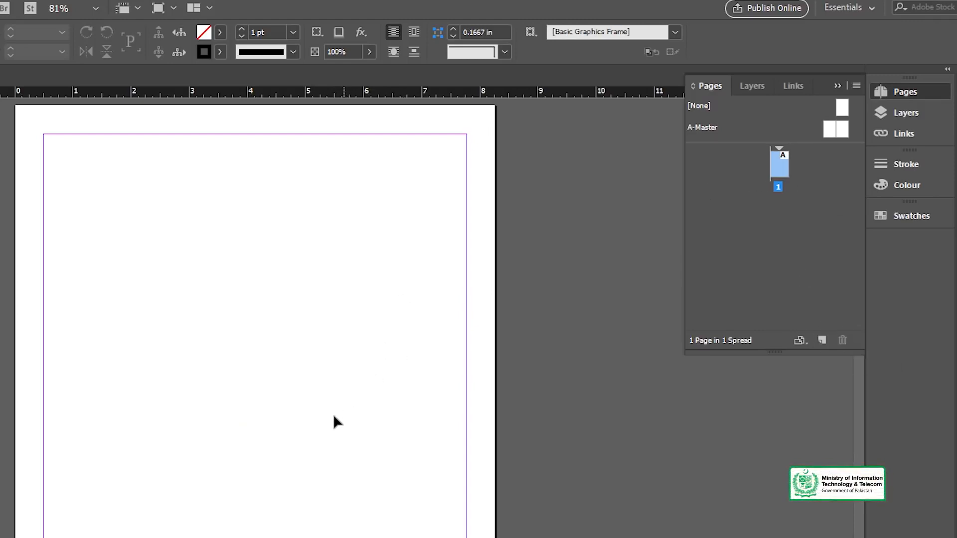
# Add a second page to the document.
pyautogui.keyDown('ctrl'); pyautogui.keyDown('alt'); pyautogui.click(290, 443); pyautogui.keyUp('alt'); pyautogui.keyUp('ctrl')
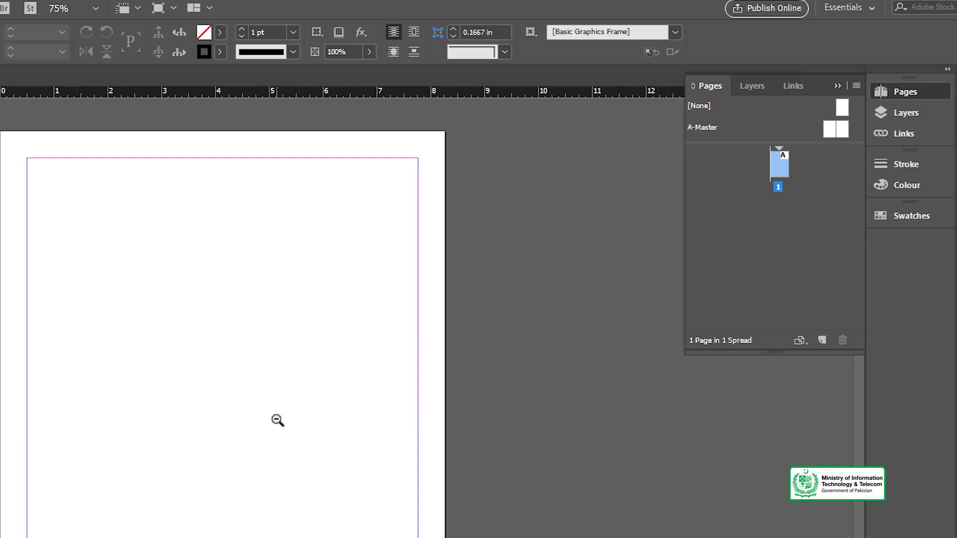
pyautogui.keyDown('ctrl'); pyautogui.keyDown('alt'); pyautogui.click(260, 433); pyautogui.keyUp('alt'); pyautogui.keyUp('ctrl')
pyautogui.keyDown('ctrl'); pyautogui.click(370, 422); pyautogui.keyUp('ctrl')
pyautogui.moveTo(360, 405); pyautogui.dragTo(357, 350)
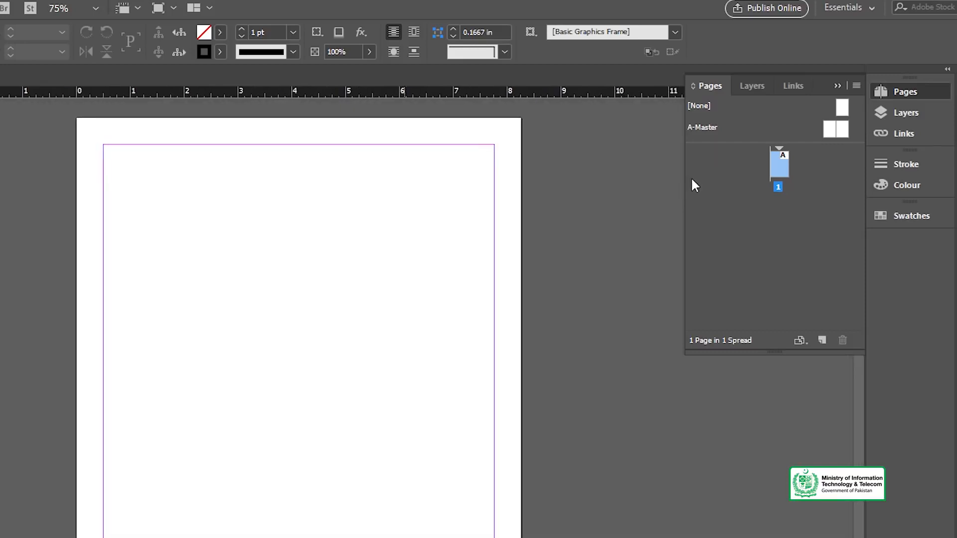
pyautogui.click(822, 340)
pyautogui.scroll(-2, 350, 403)
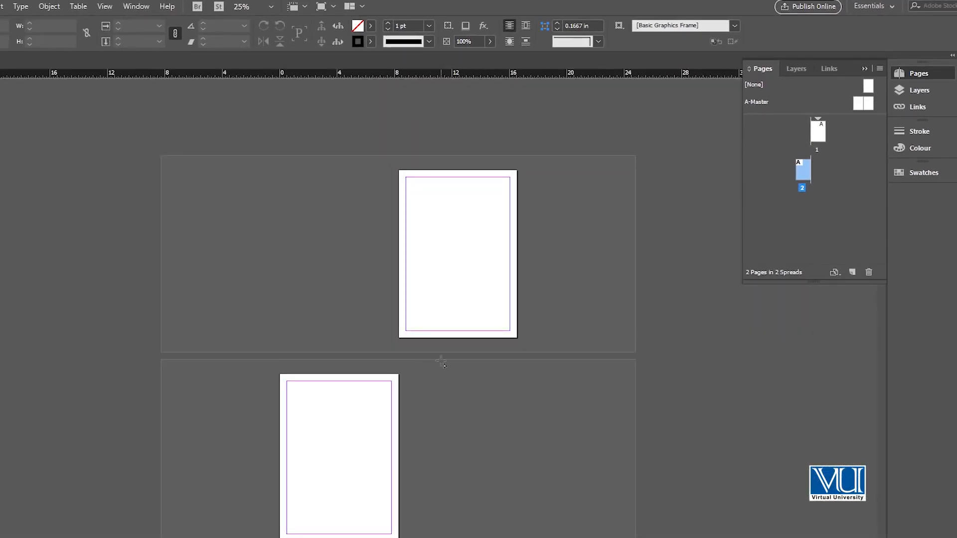
pyautogui.click(381, 395)
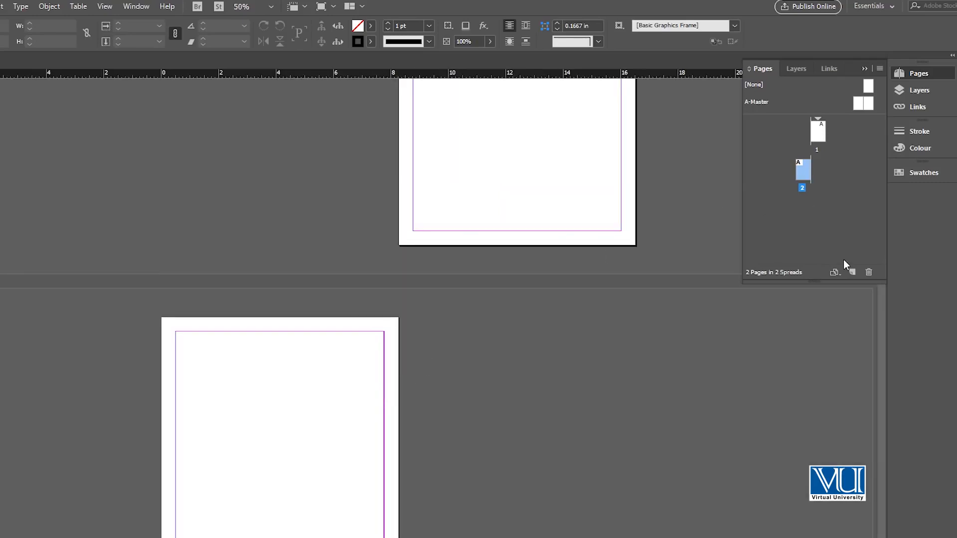
# Add four more pages after page 2.
pyautogui.click(852, 273)
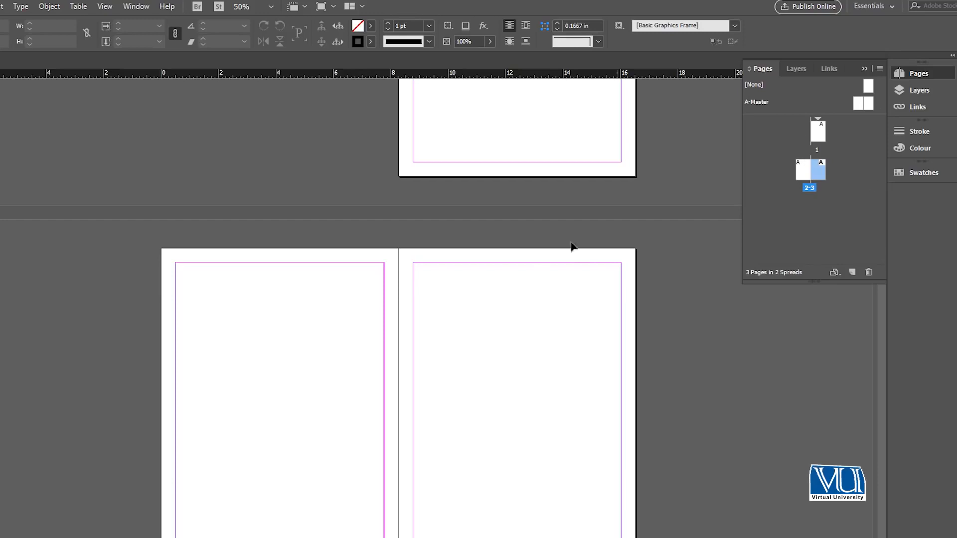
pyautogui.click(853, 272)
pyautogui.click(853, 272)
pyautogui.click(852, 272)
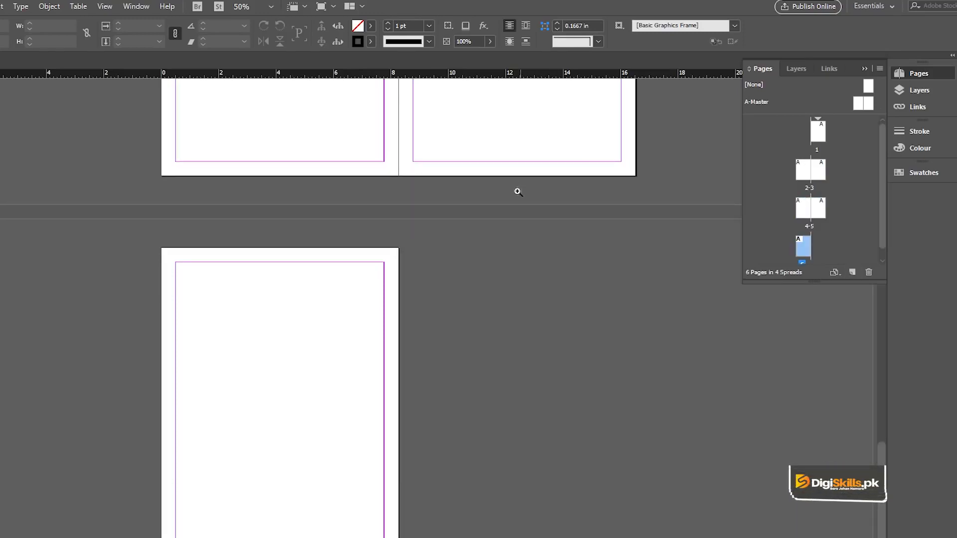
# Delete pages 6, 4–5 and 3, keeping only the first two pages of the document.
pyautogui.hotkey('ctrl', '-')
pyautogui.hotkey('ctrl', '-')
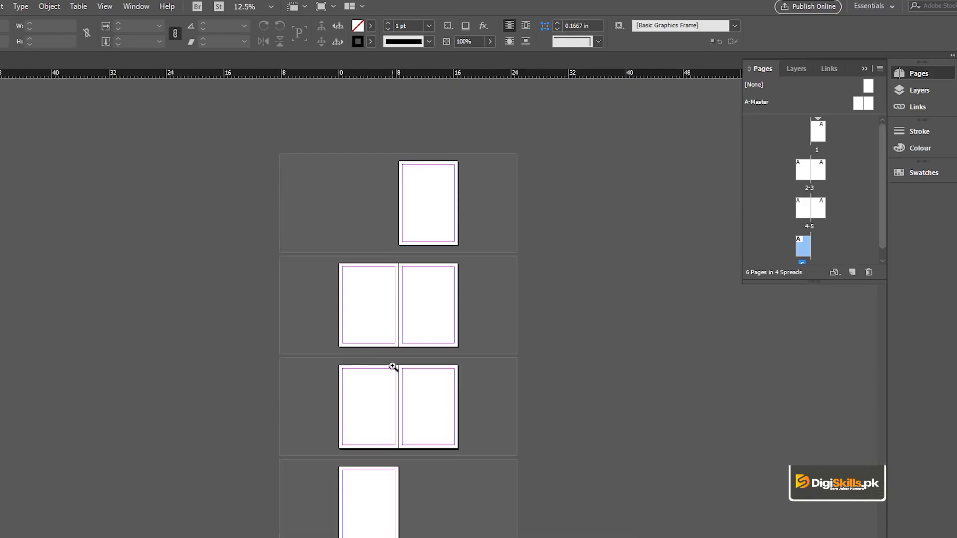
pyautogui.click(393, 367)
pyautogui.moveTo(427, 292); pyautogui.dragTo(481, 249)
pyautogui.scroll(-5, 482, 249)
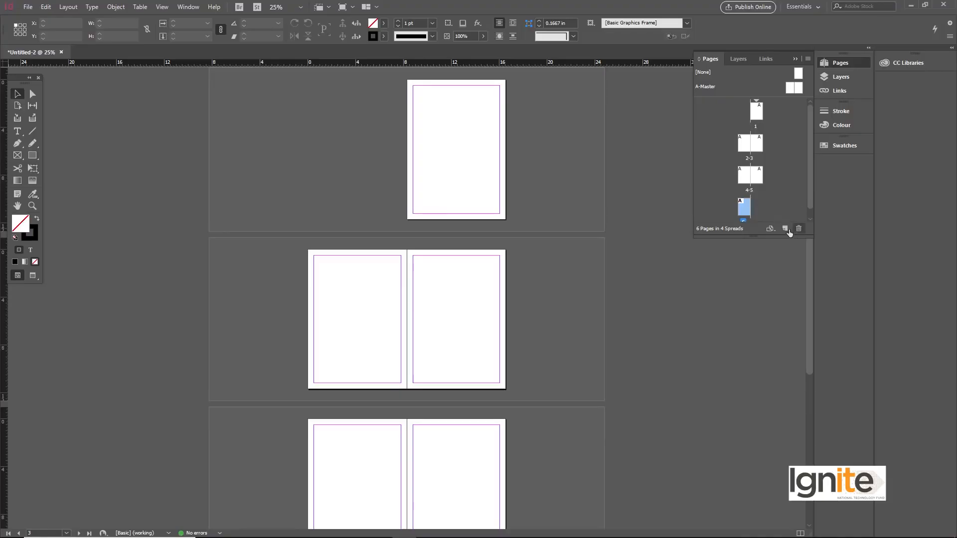
pyautogui.click(801, 228)
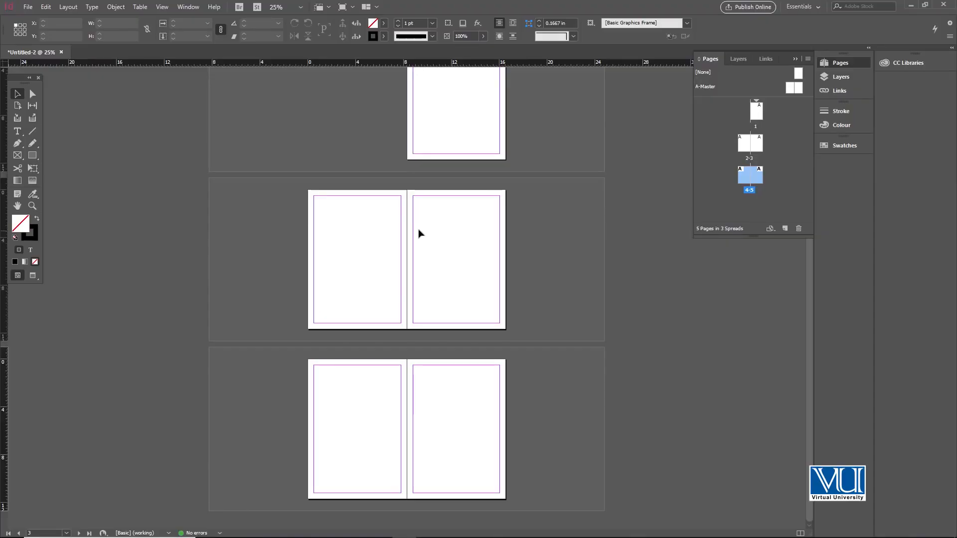
pyautogui.click(797, 229)
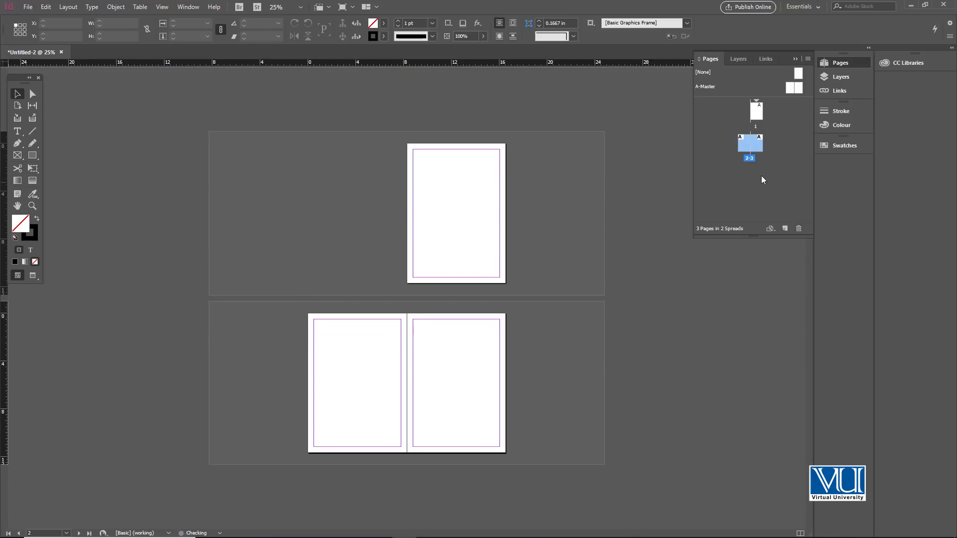
pyautogui.click(761, 152)
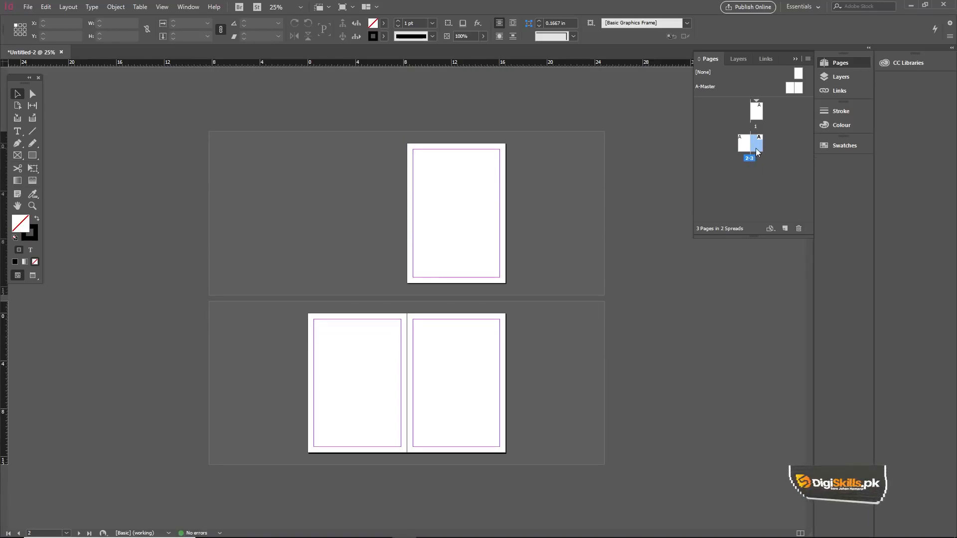
pyautogui.click(799, 229)
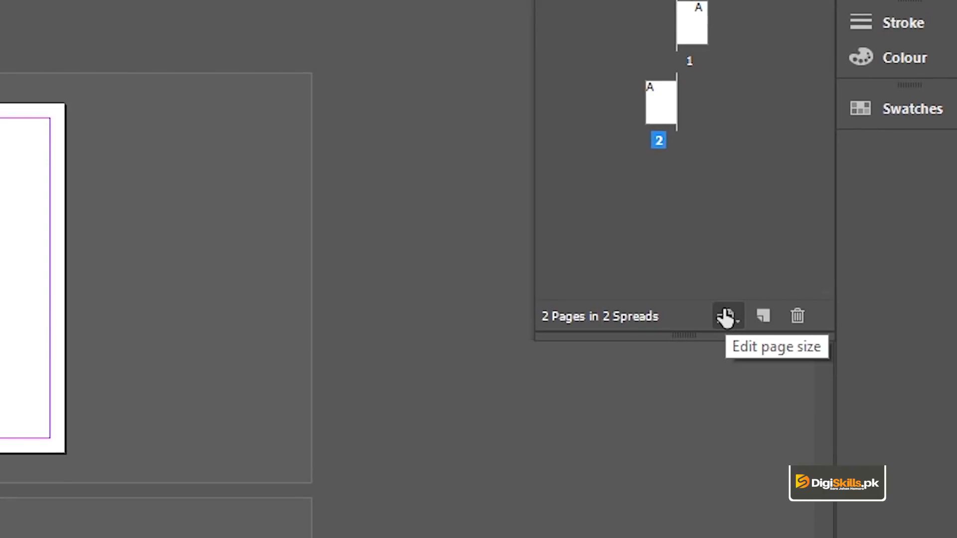
pyautogui.click(726, 317)
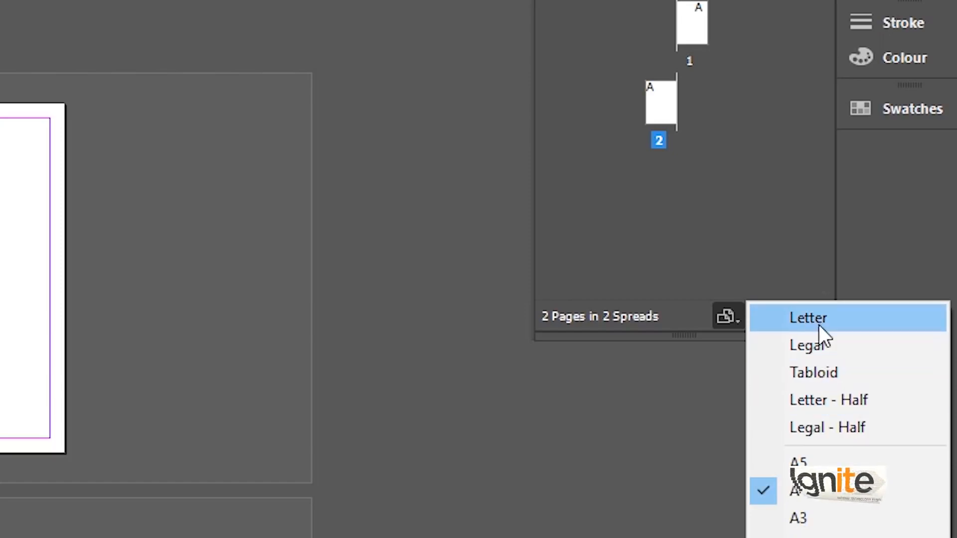
pyautogui.click(753, 216)
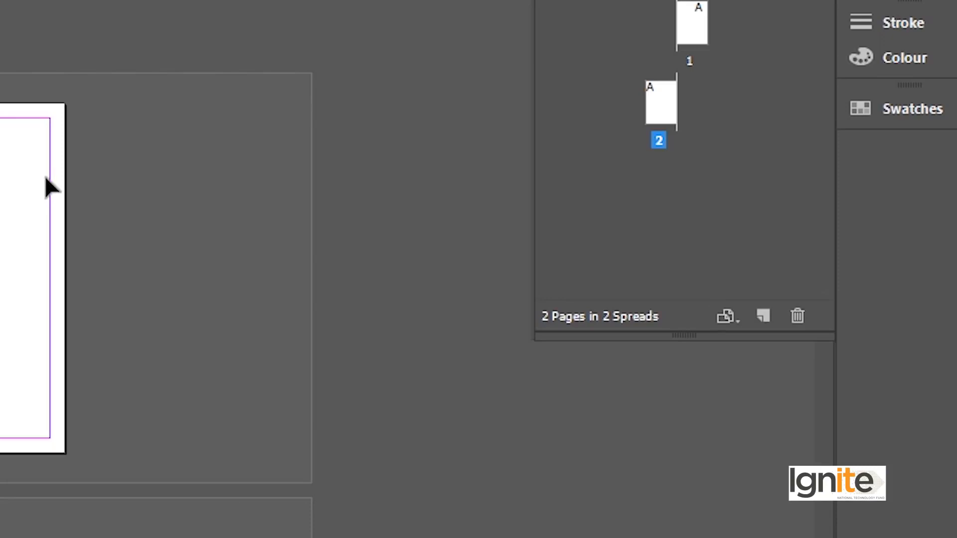